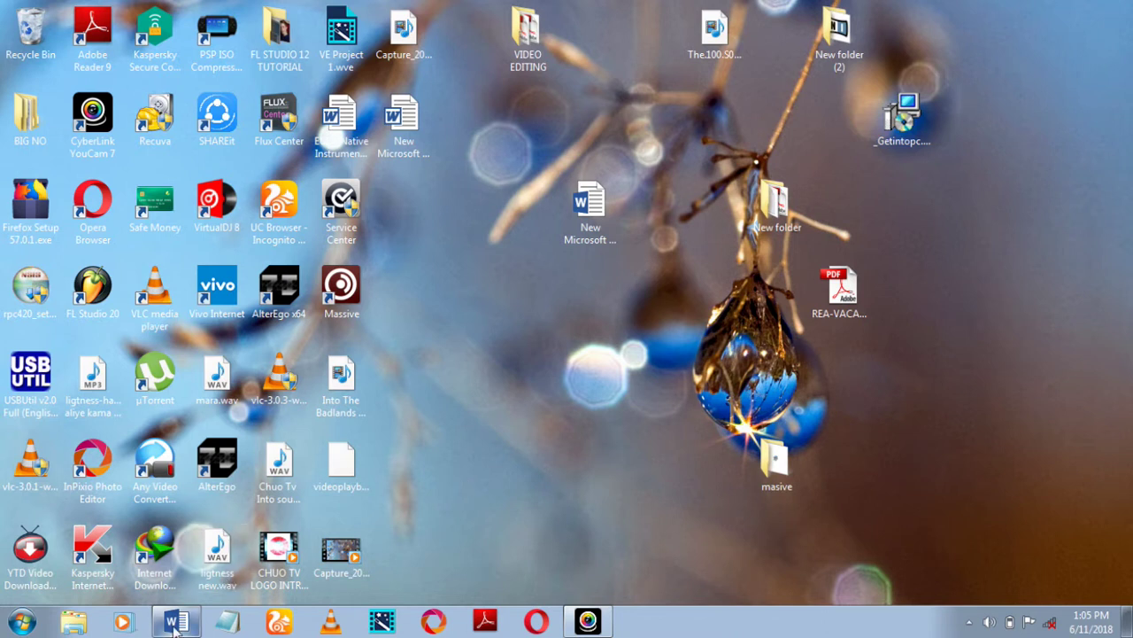
- Restore the Word document containing 'I love you my baby' and close it
click(174, 622)
click(175, 623)
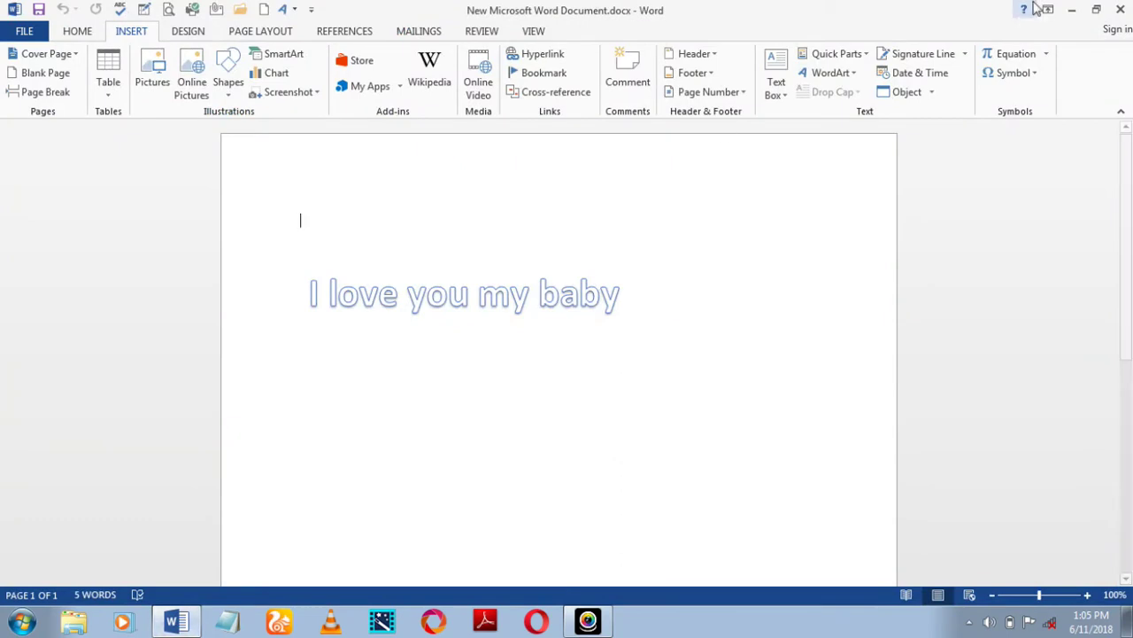
click(1123, 10)
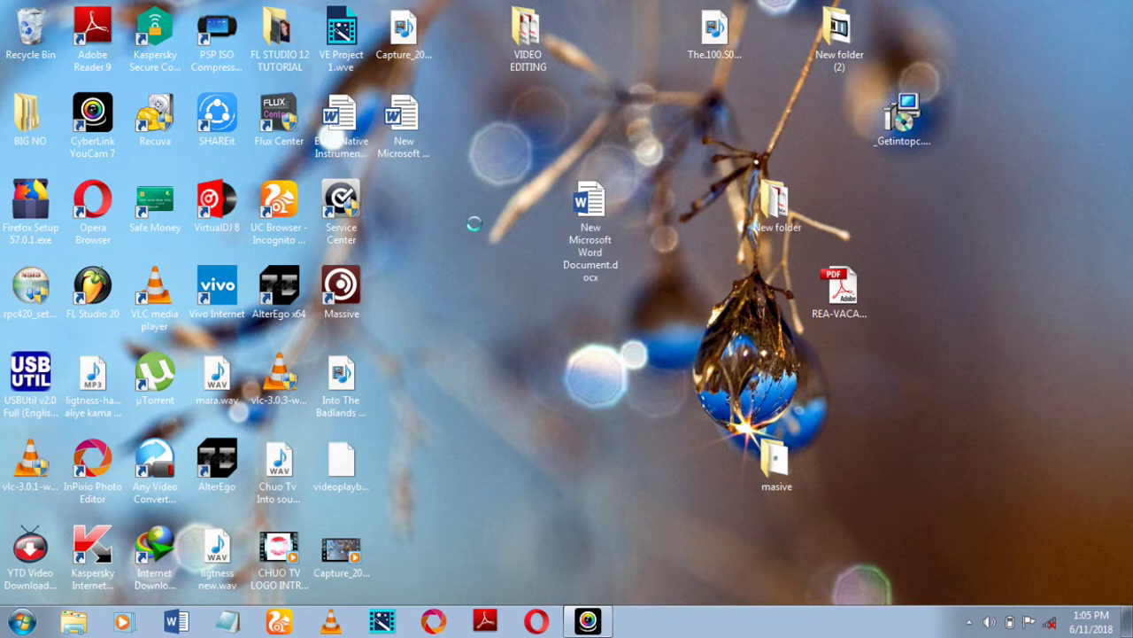
right_click(475, 230)
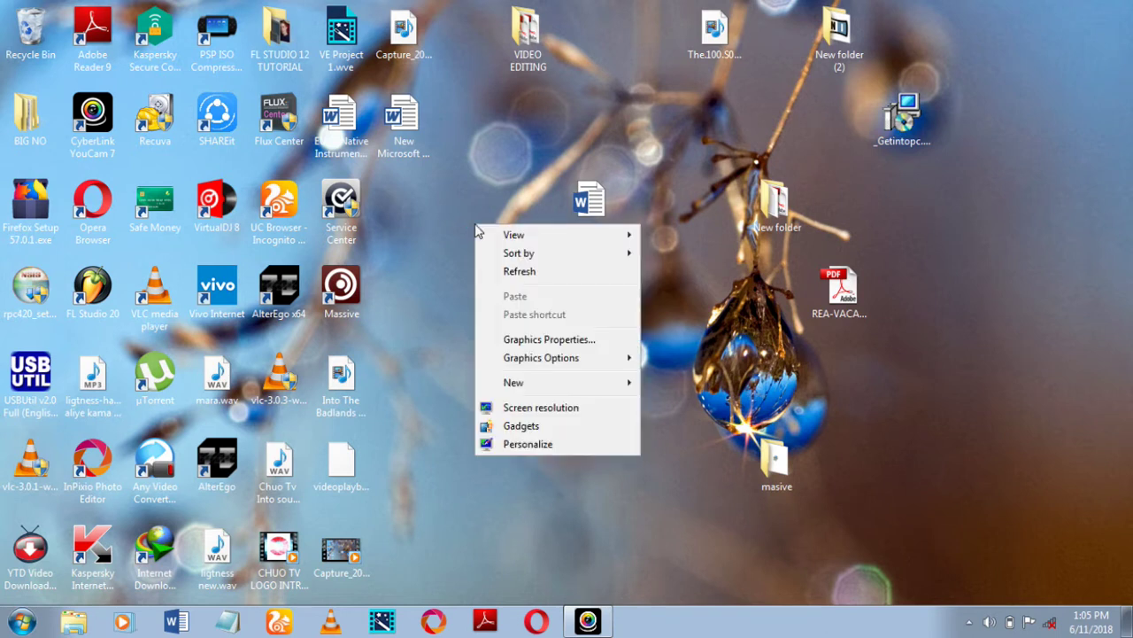
- Create a new Microsoft Word Document on the desktop named 'formula' and open it
click(560, 387)
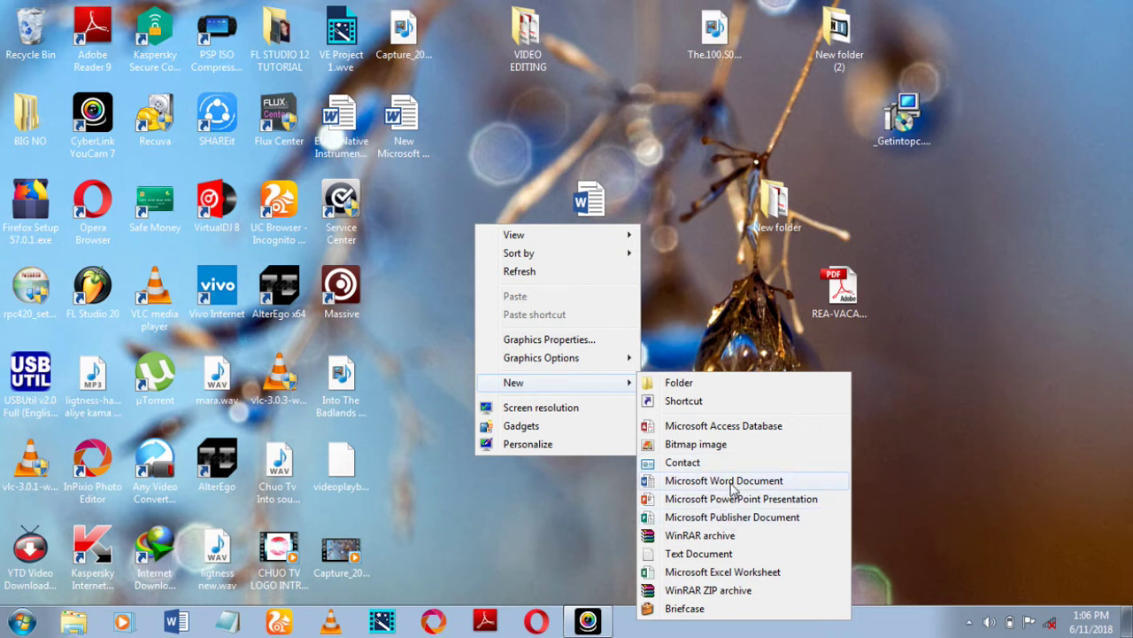
click(732, 483)
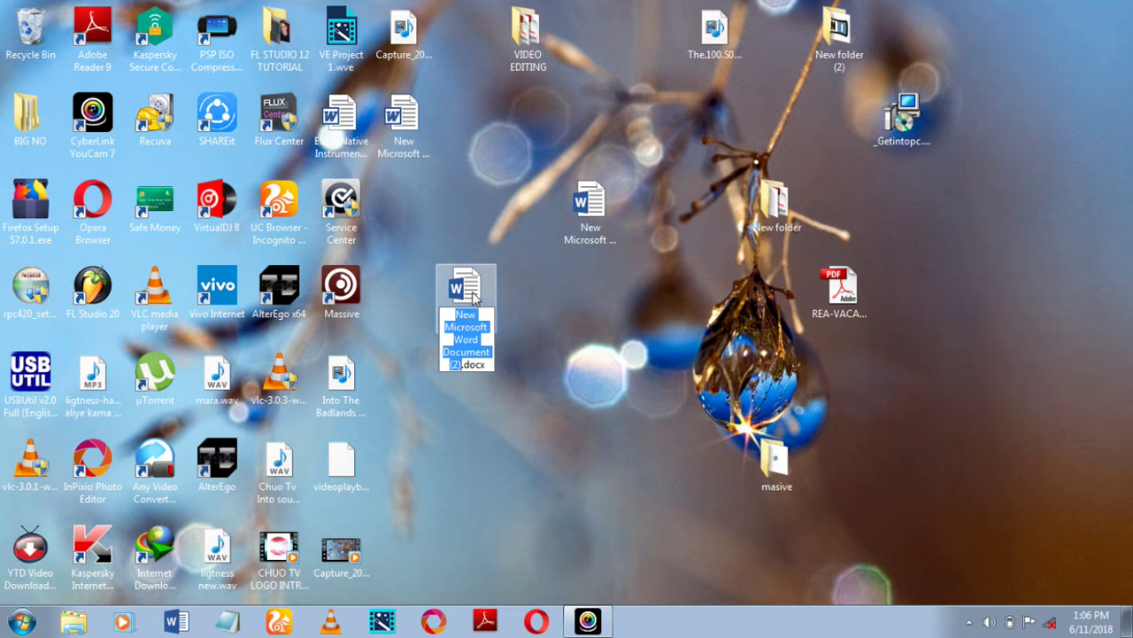
text(f)
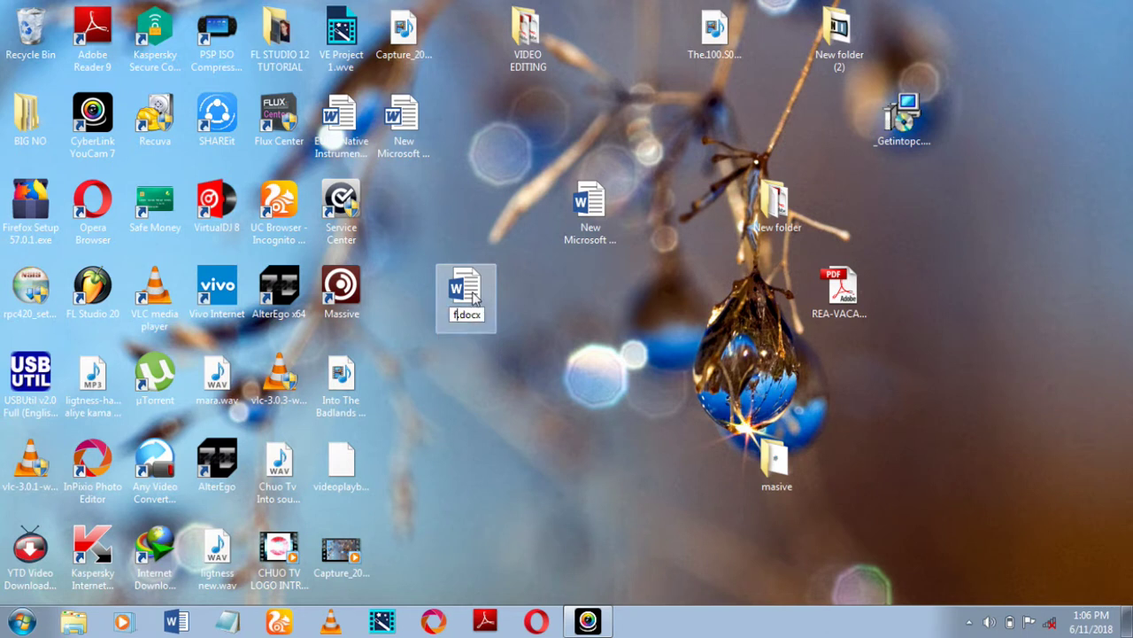
text(ormu)
text(la)
key(Return)
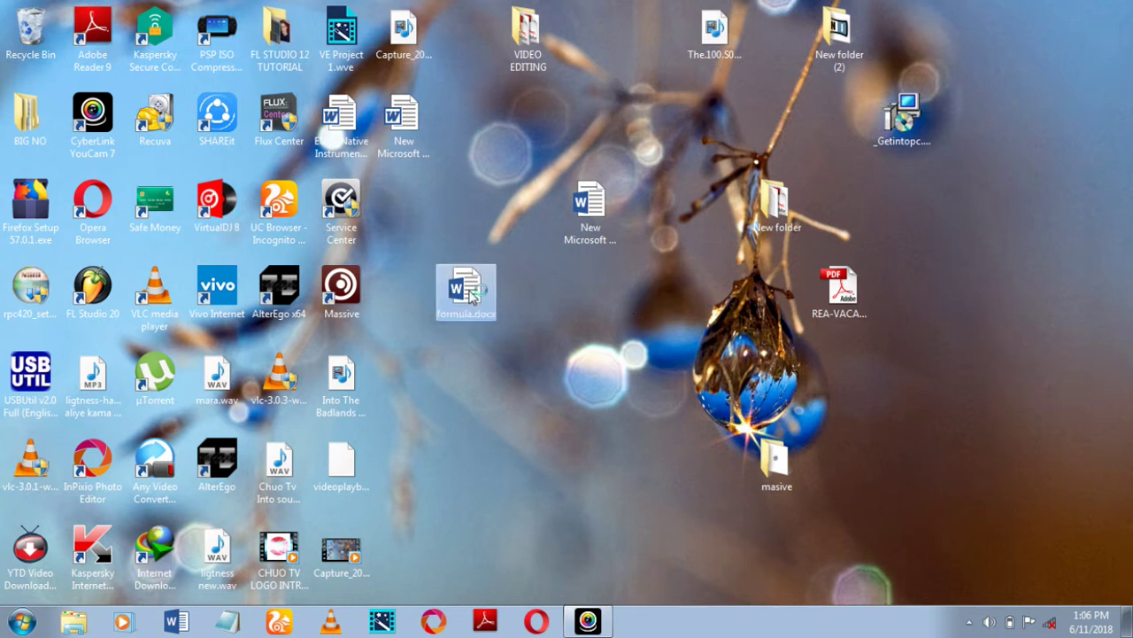
double_click(471, 296)
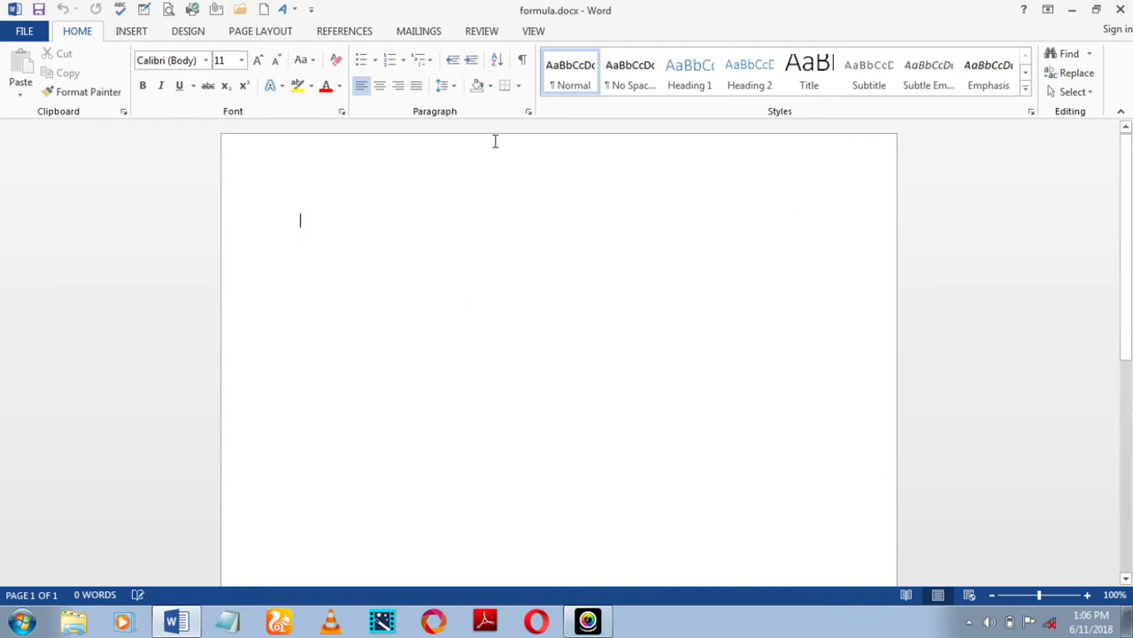
- Insert the built-in Area of Circle equation A = πr² from the Equation gallery
click(130, 33)
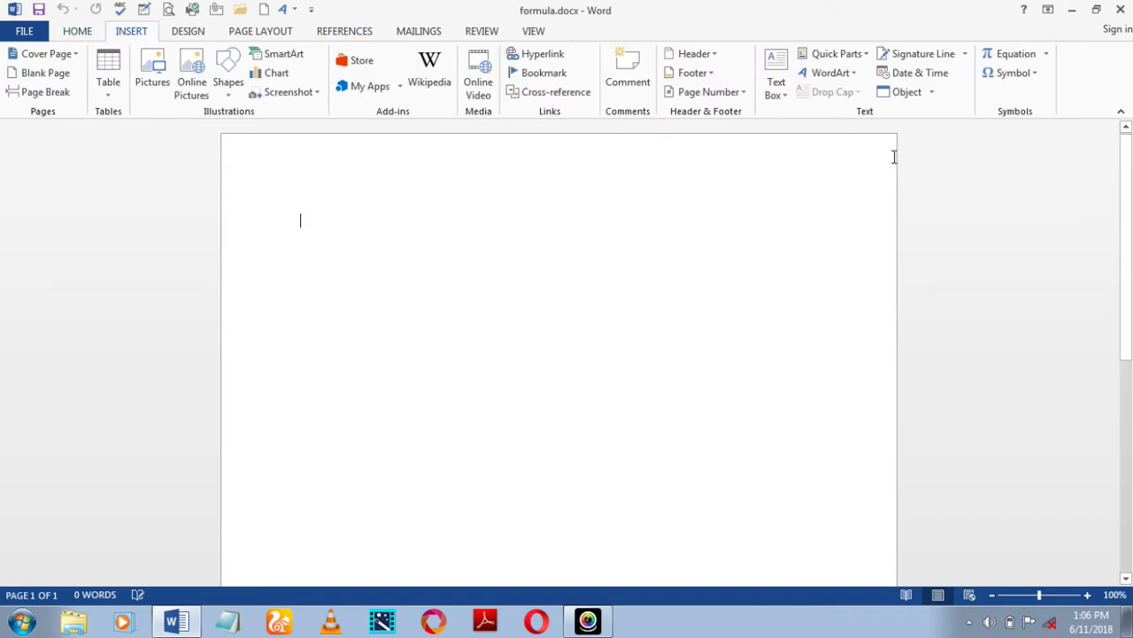
click(1046, 53)
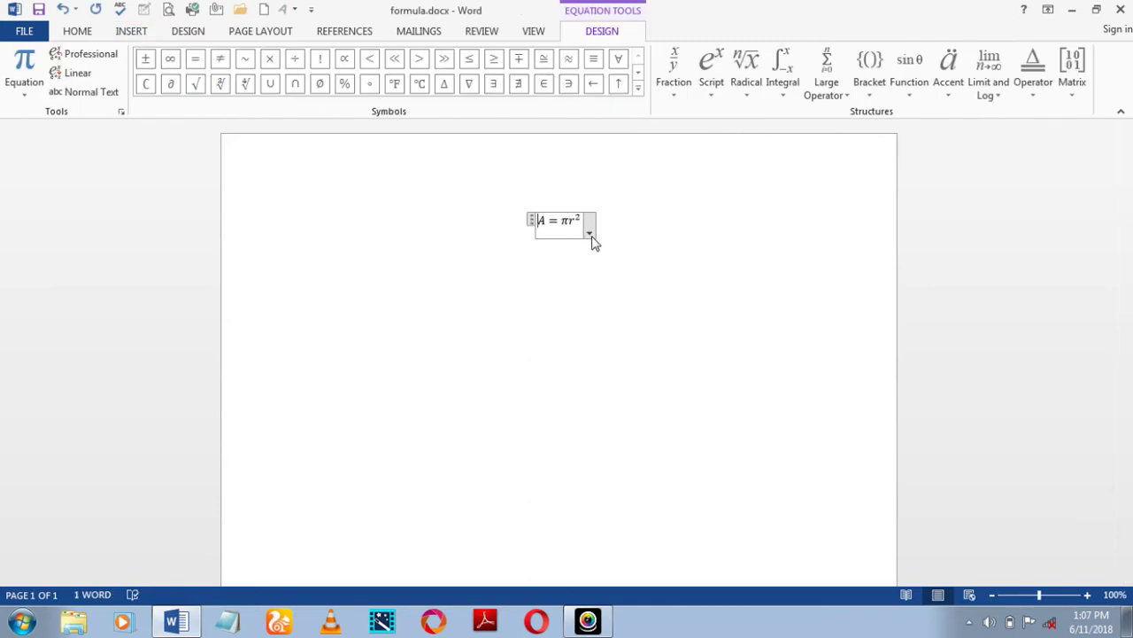
click(591, 239)
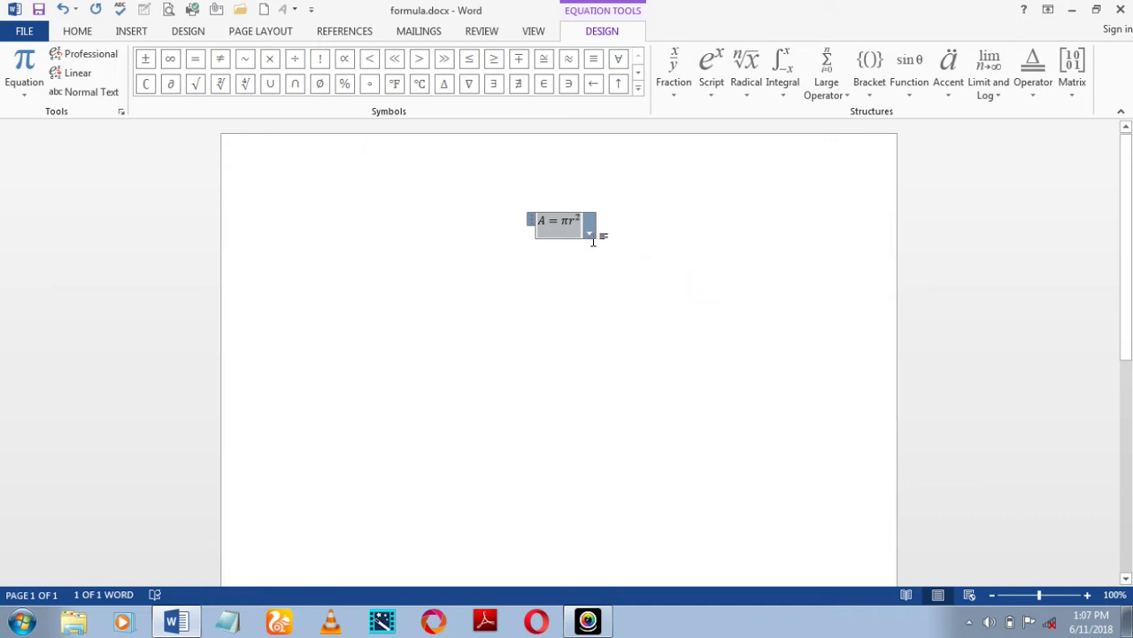
- Enlarge the A = πr² equation to font size 28 and add an empty line below
click(607, 255)
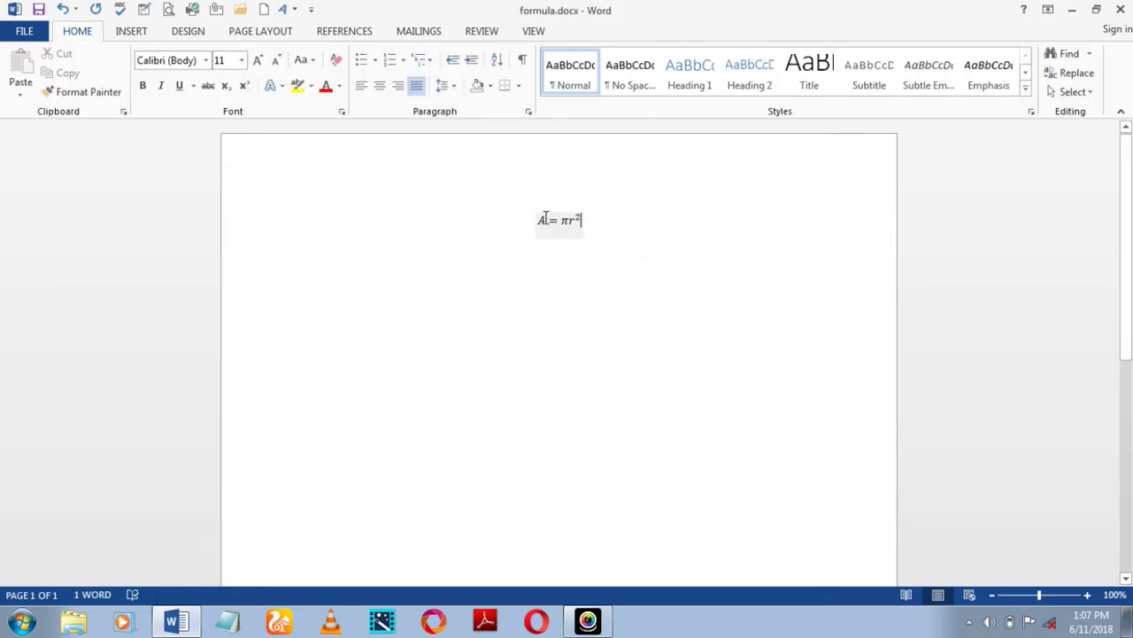
drag(537, 219, 589, 229)
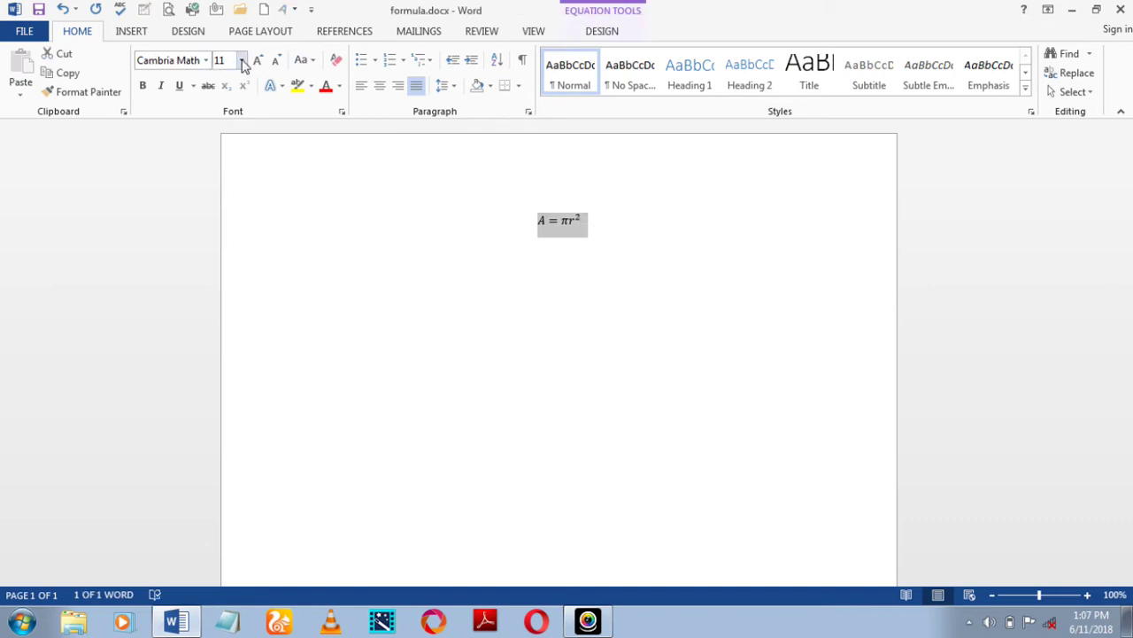
click(235, 59)
key(ctrl+])
key(ctrl+])
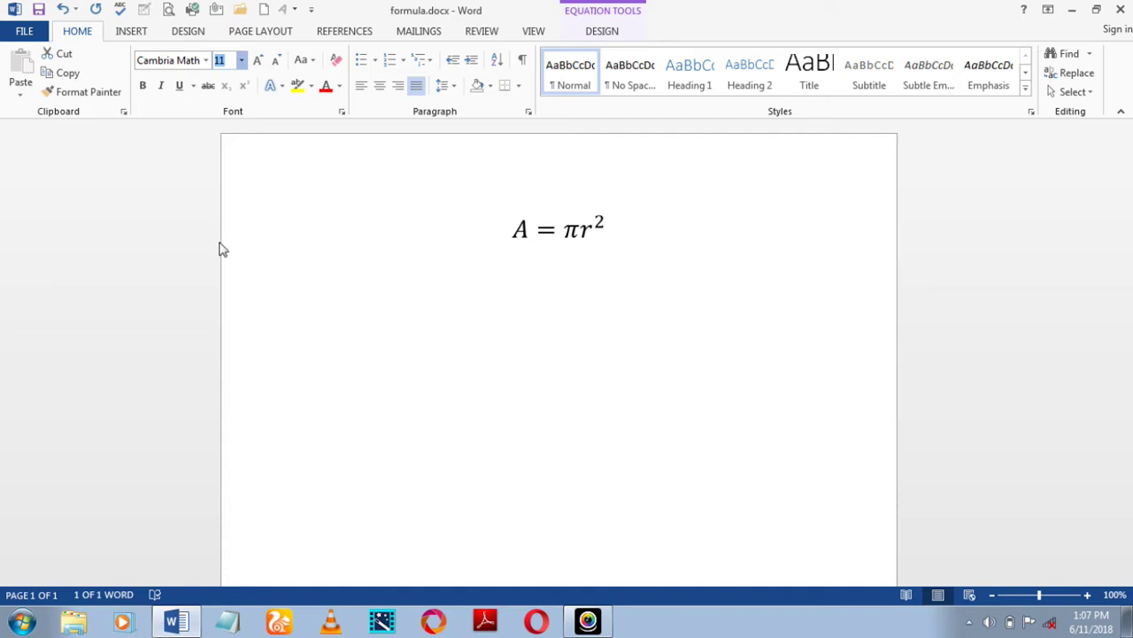
key(ctrl+])
key(ctrl+])
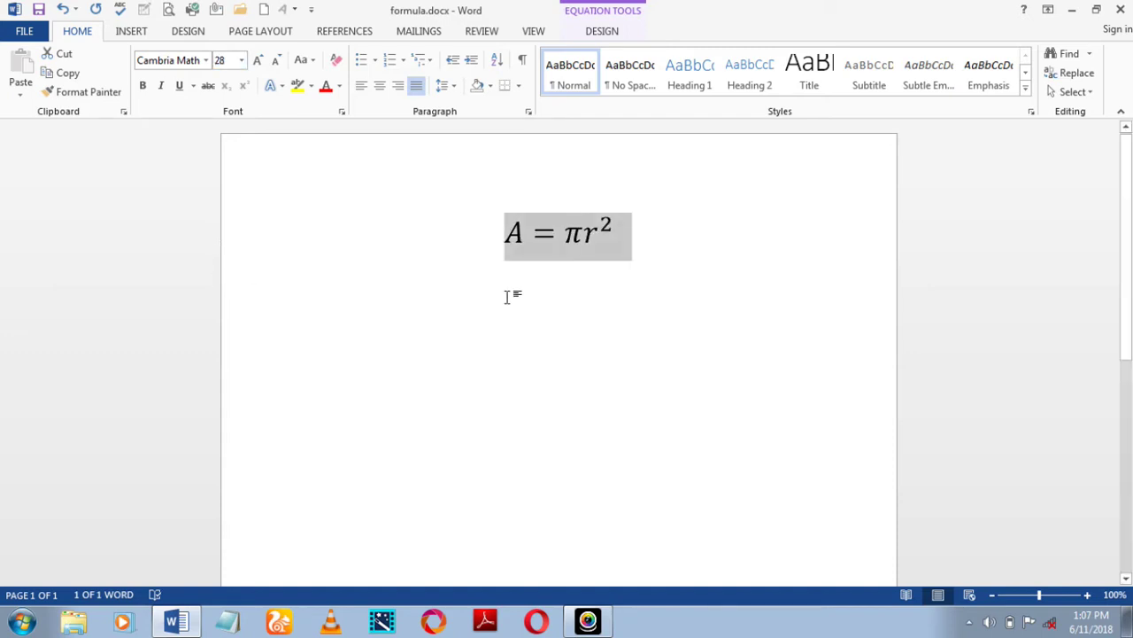
click(692, 245)
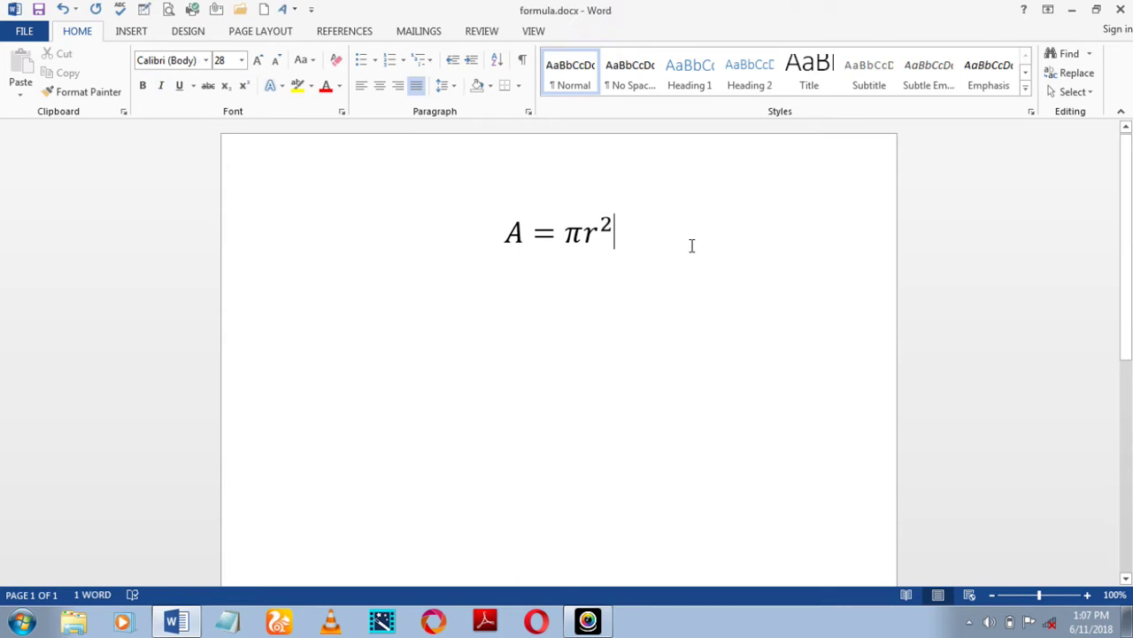
key(Return)
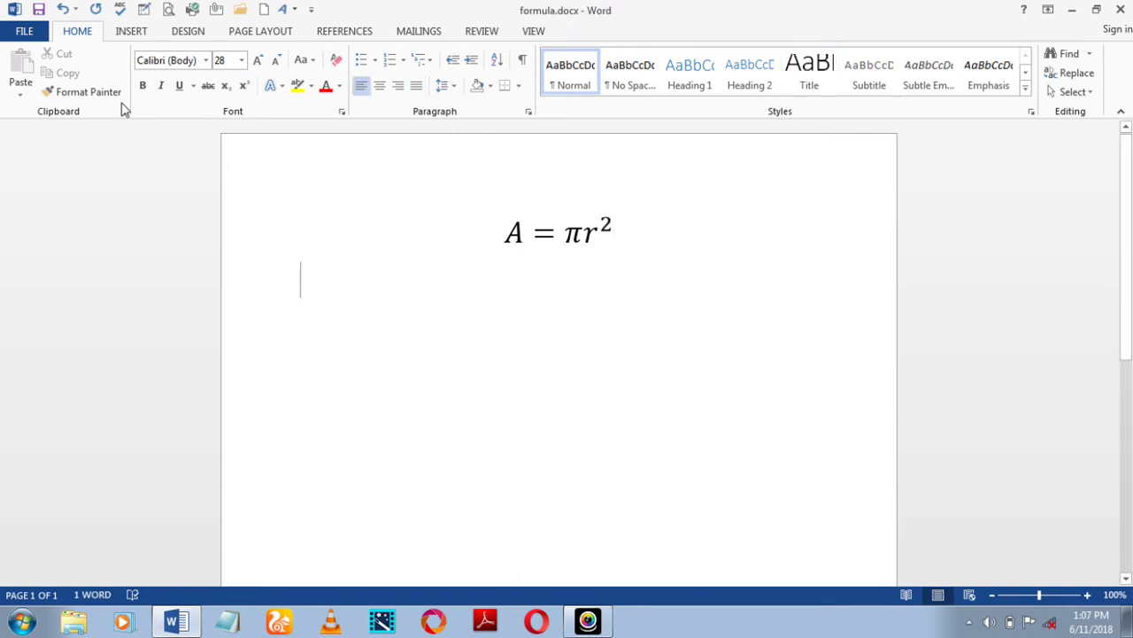
- Insert the built-in Quadratic Formula, with a blank line above it and a new line after it
click(131, 31)
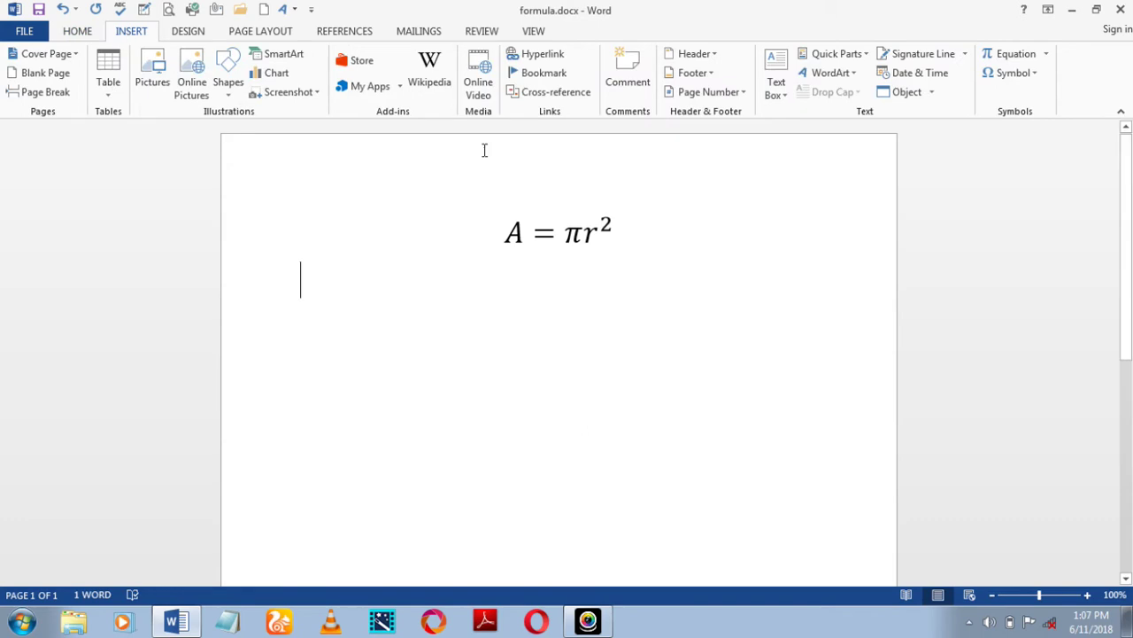
click(1049, 60)
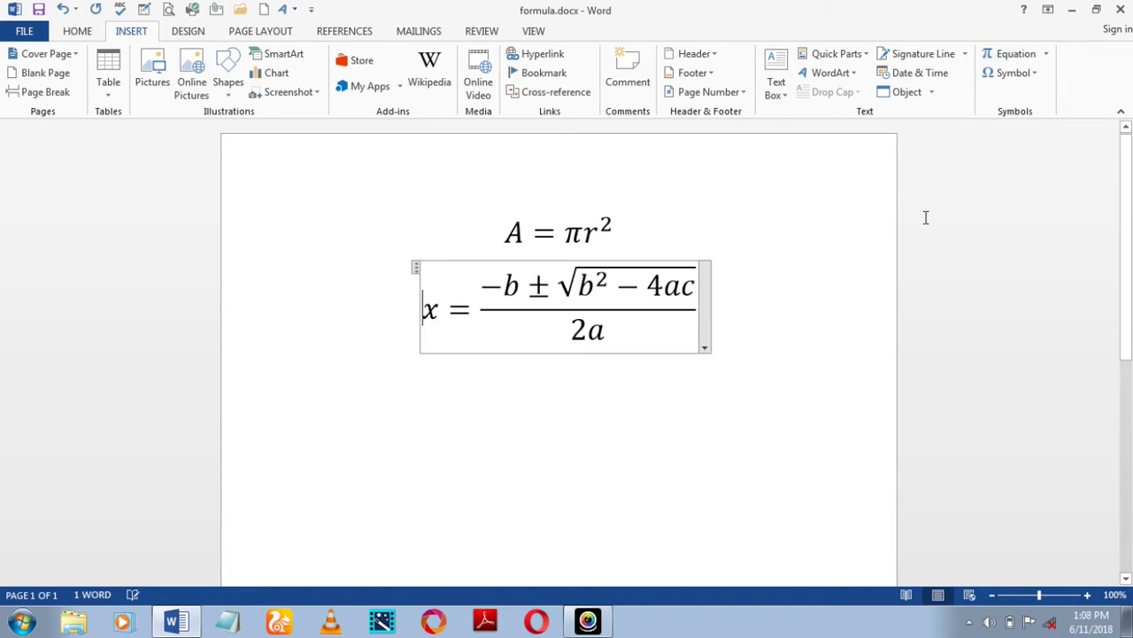
click(779, 370)
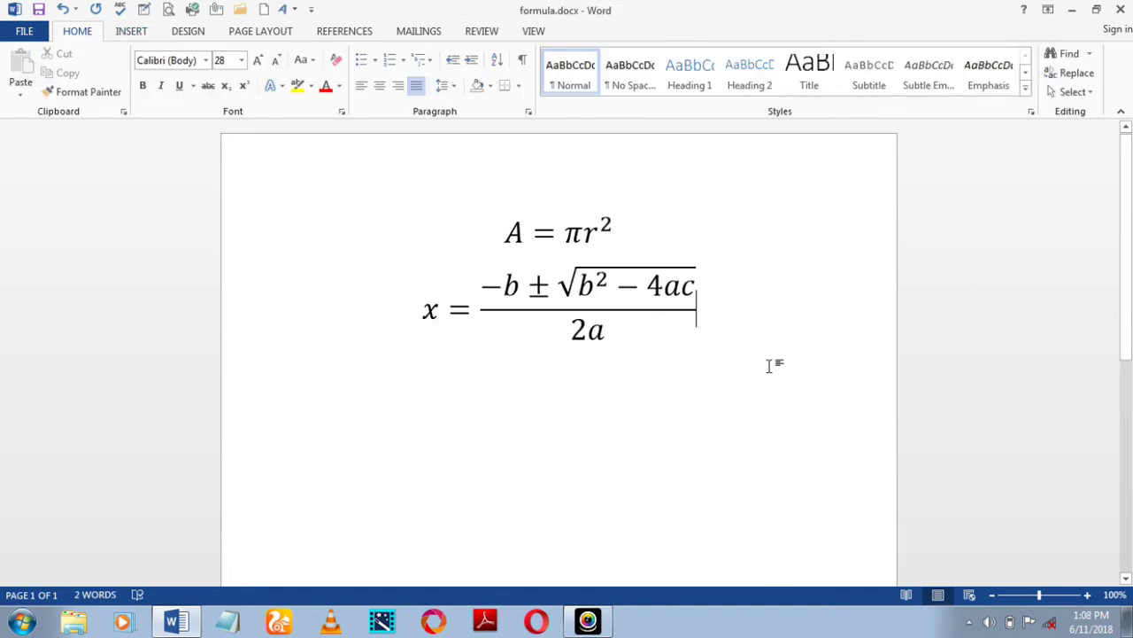
click(653, 231)
key(Return)
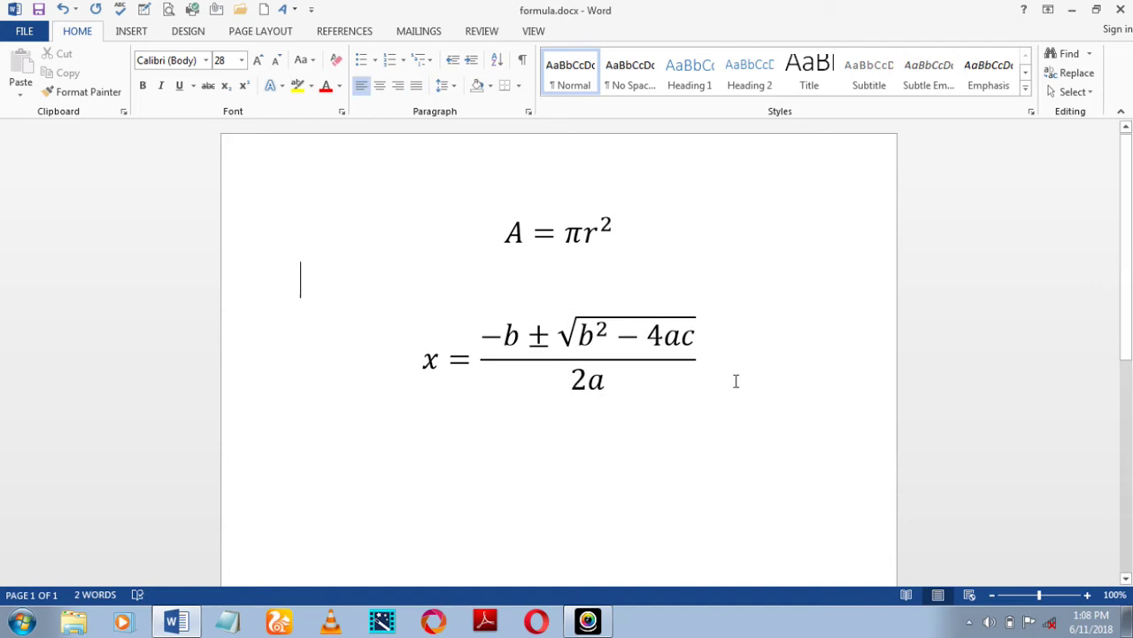
click(723, 368)
key(Return)
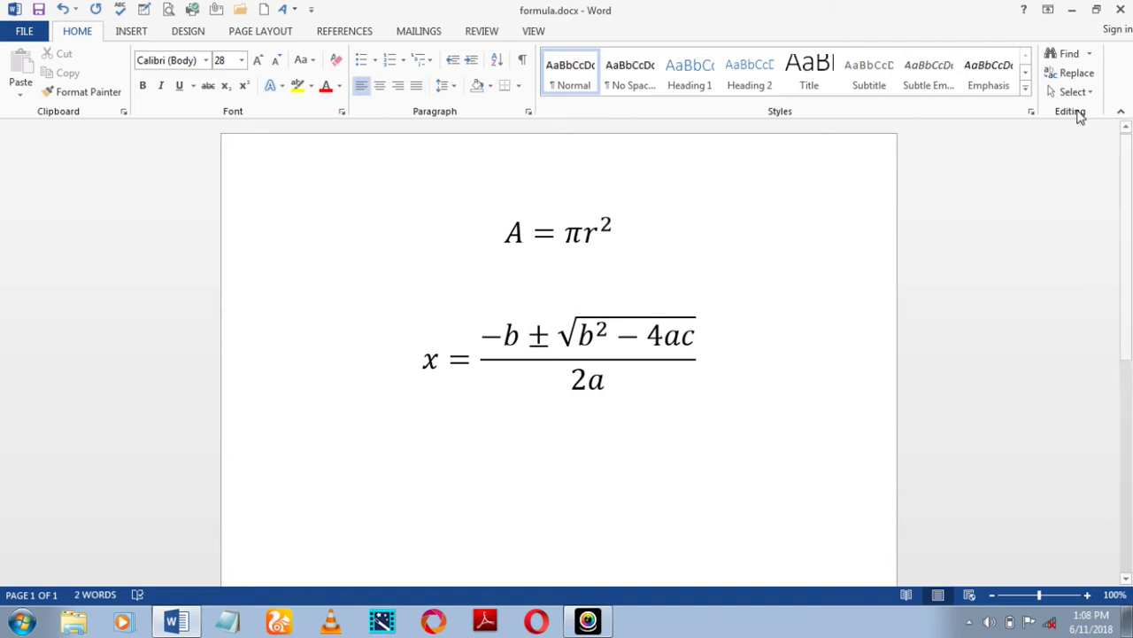
- Paste the compound interest equation A = P(1 + r/n)^nt beneath the quadratic formula
click(131, 31)
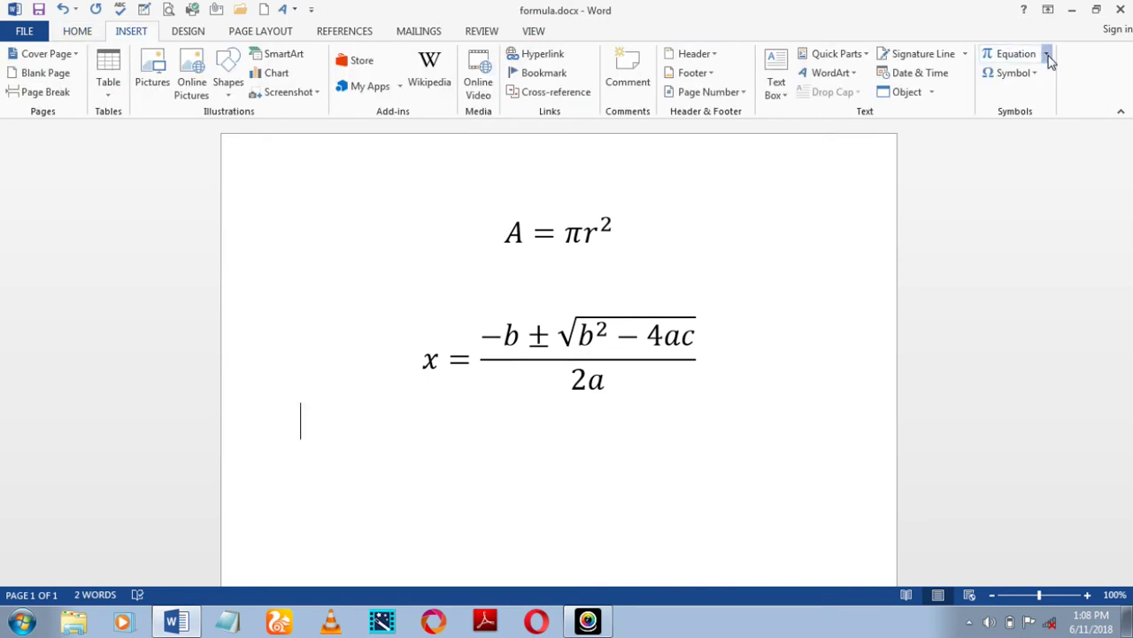
click(1048, 54)
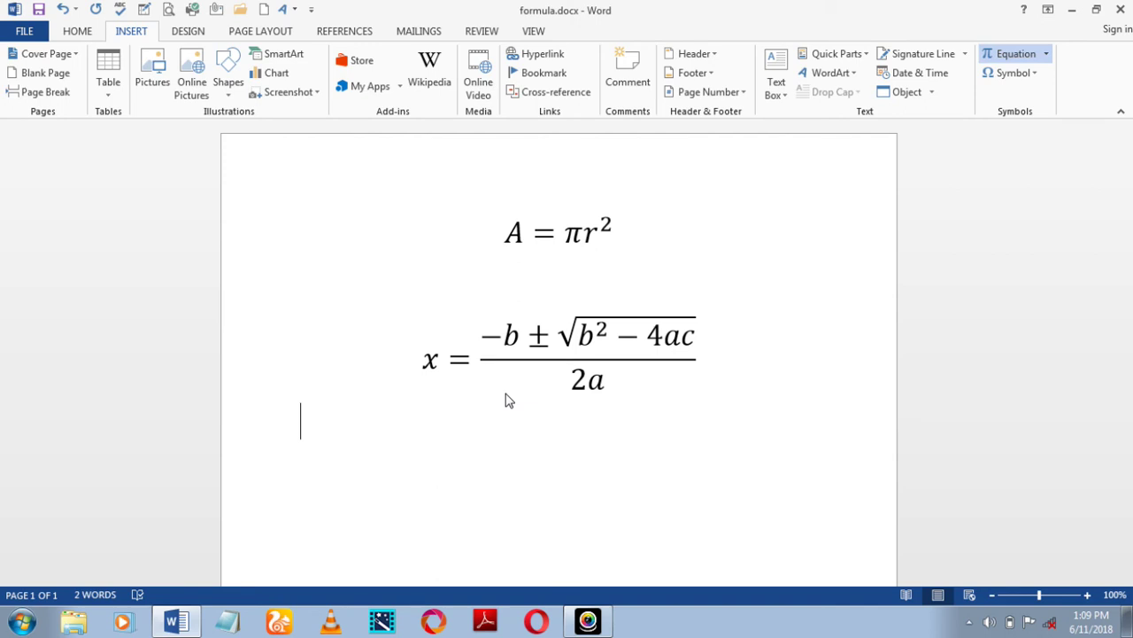
key(ctrl+v)
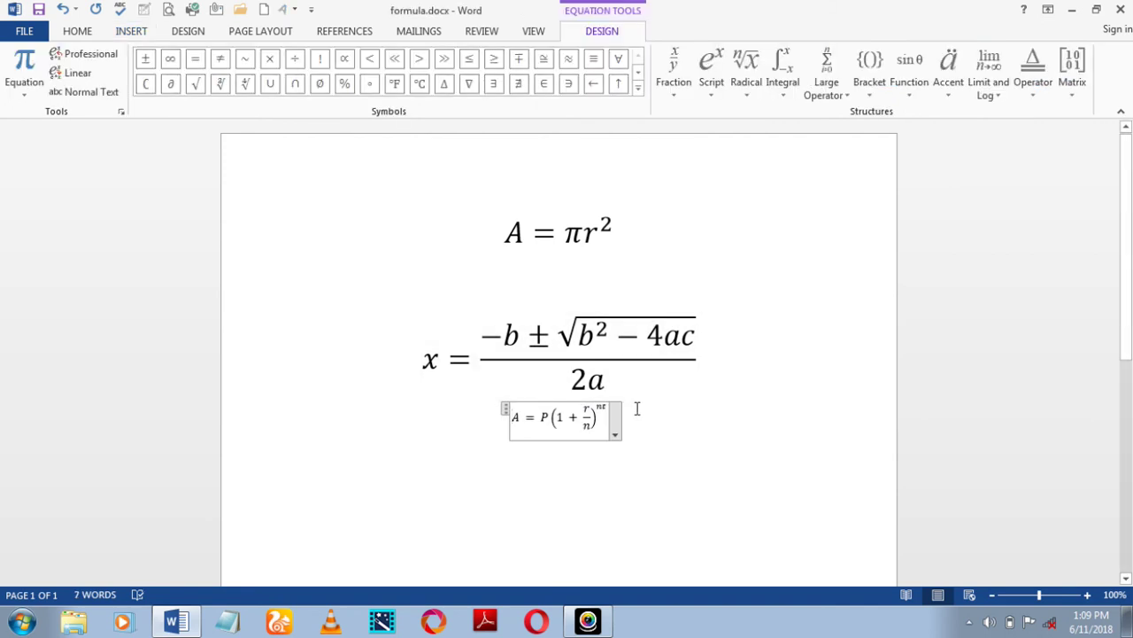
click(637, 408)
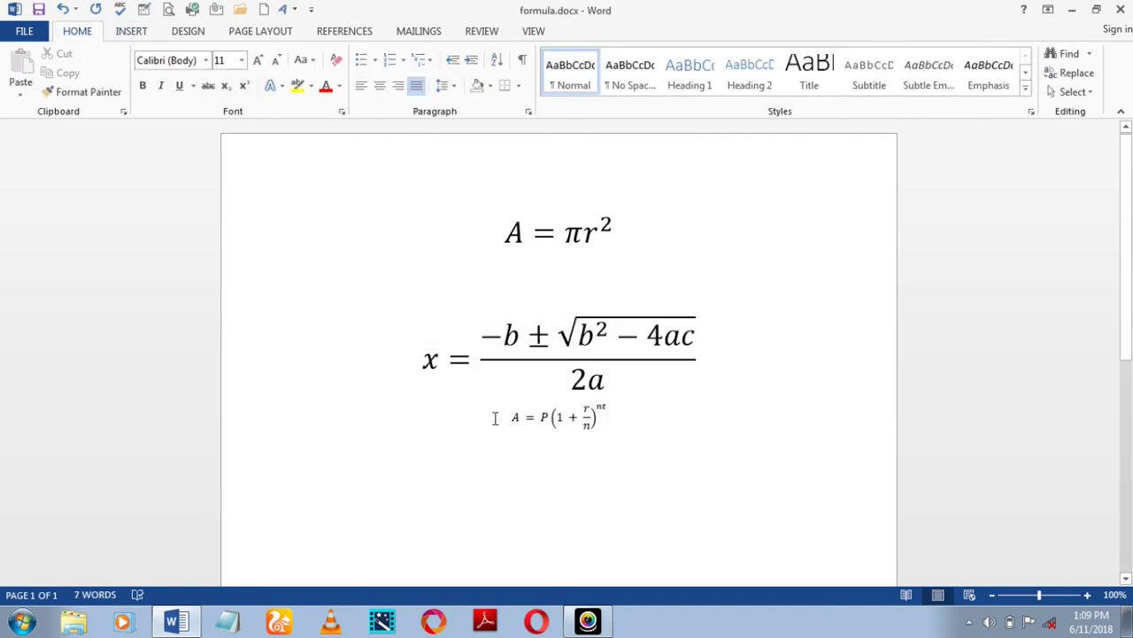
- Set the compound interest equation's font size to 36
drag(496, 417, 685, 445)
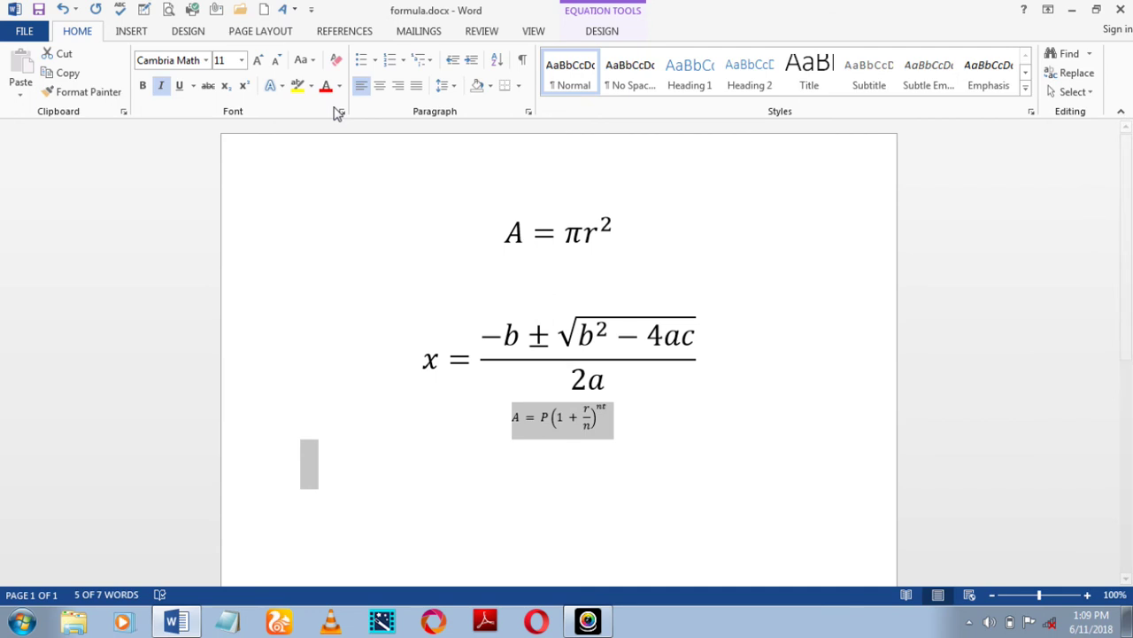
click(224, 60)
click(229, 212)
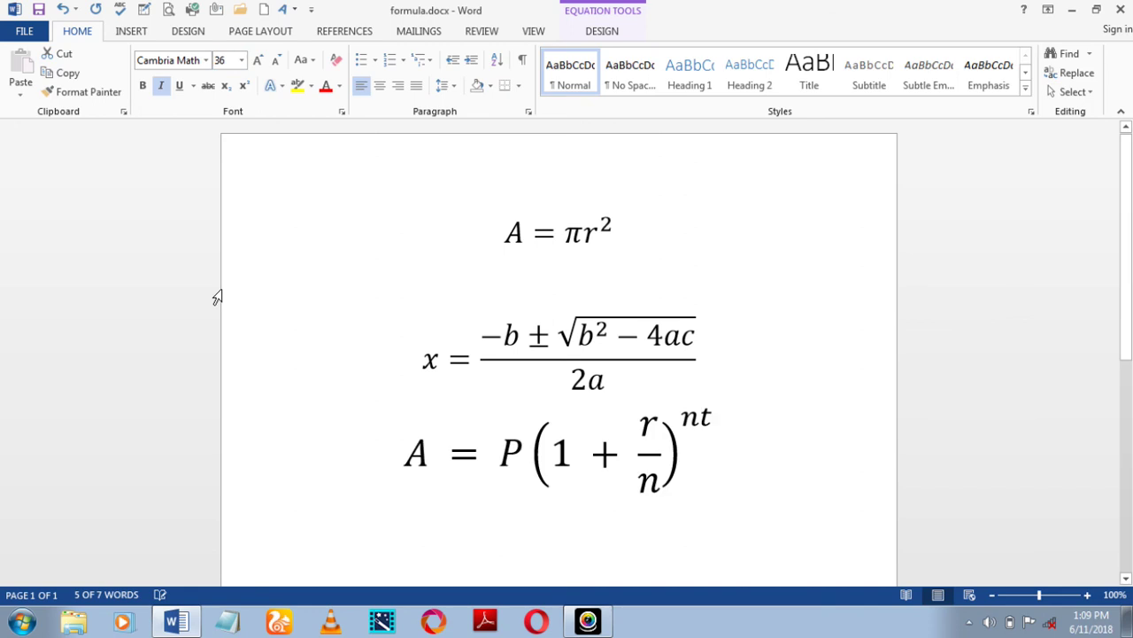
click(749, 363)
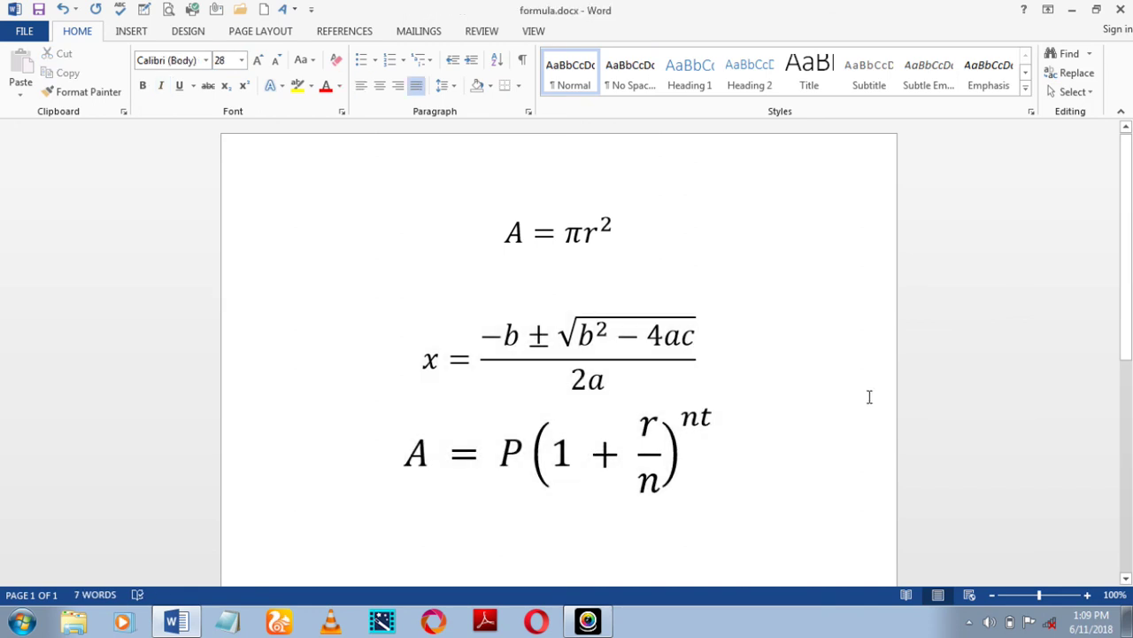